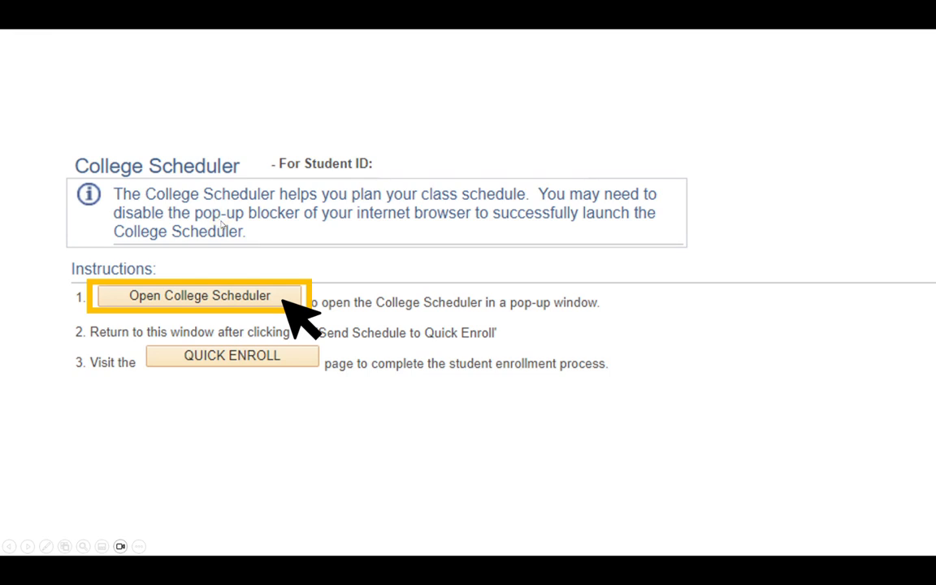
pyautogui.click(241, 276)
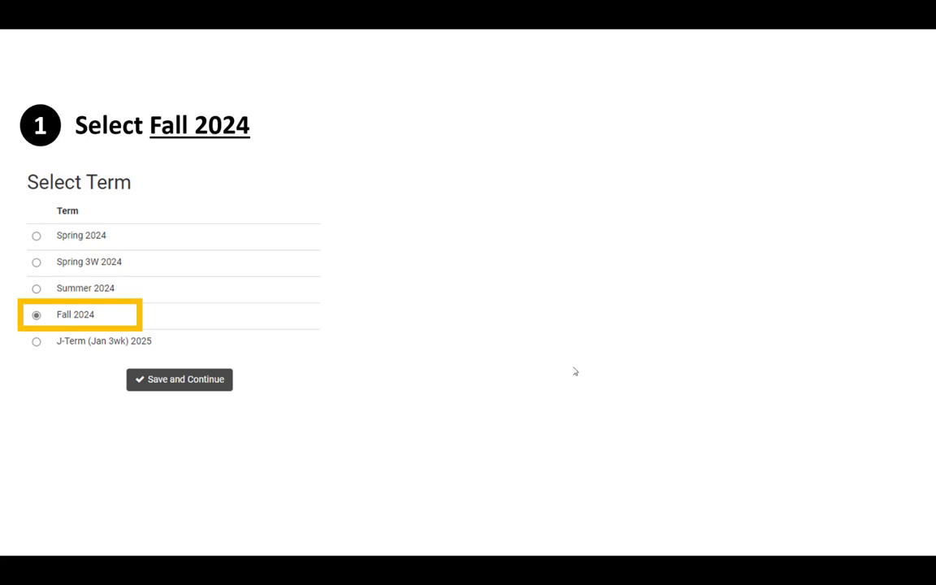
pyautogui.click(202, 397)
pyautogui.click(433, 387)
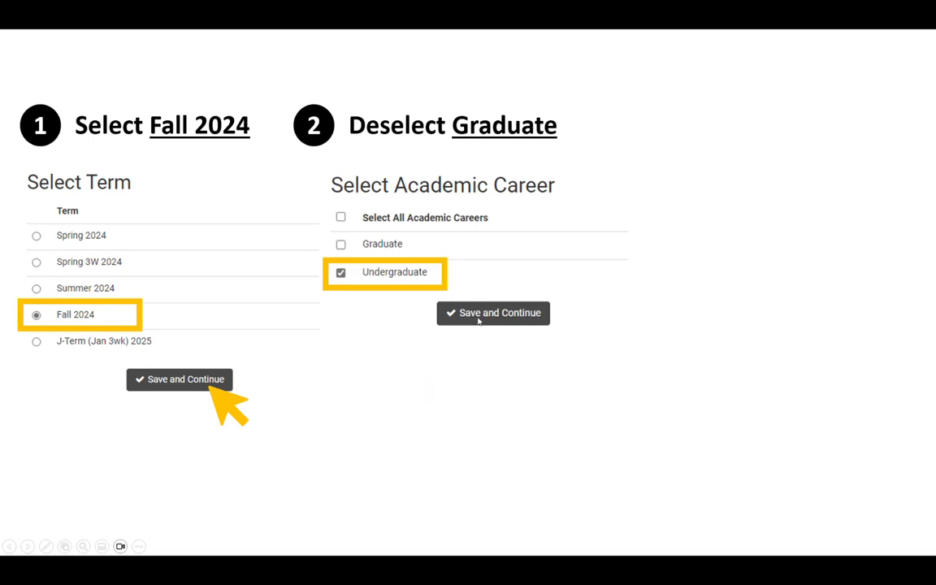
pyautogui.click(721, 347)
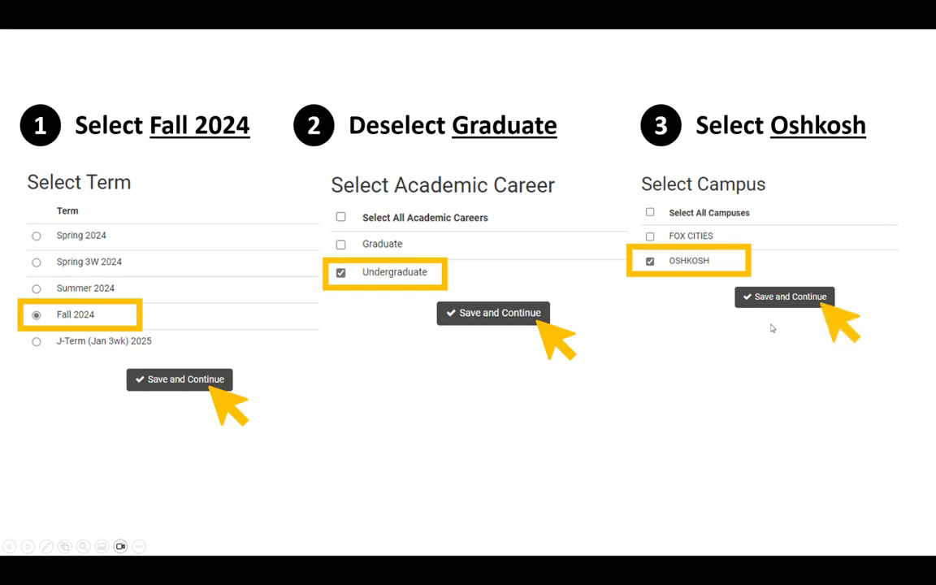
pyautogui.click(766, 368)
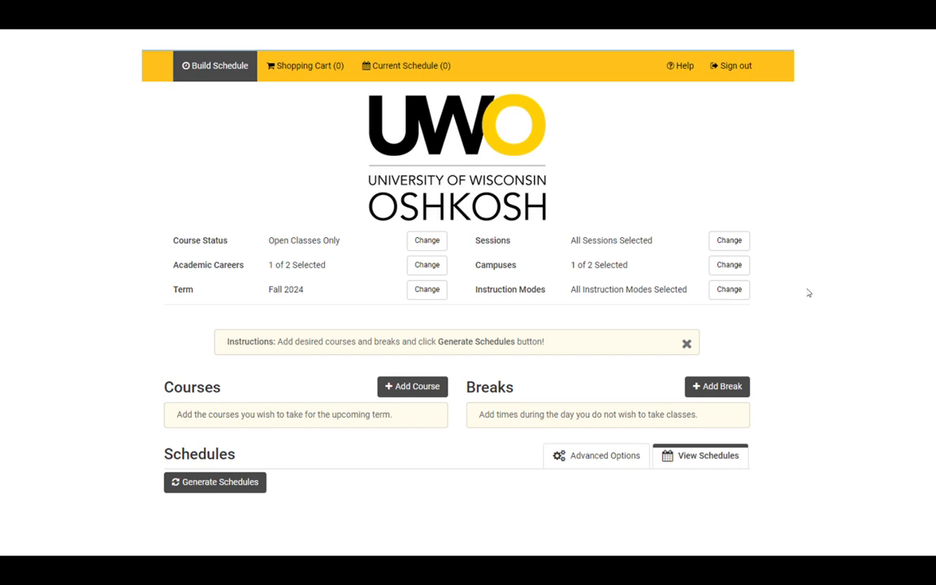
# Add the Anthropology course 123Q1 - Cultural Diversity(ES)(XC) with the topic Quest I Intercultural to the Fall 2024 course list
pyautogui.click(399, 389)
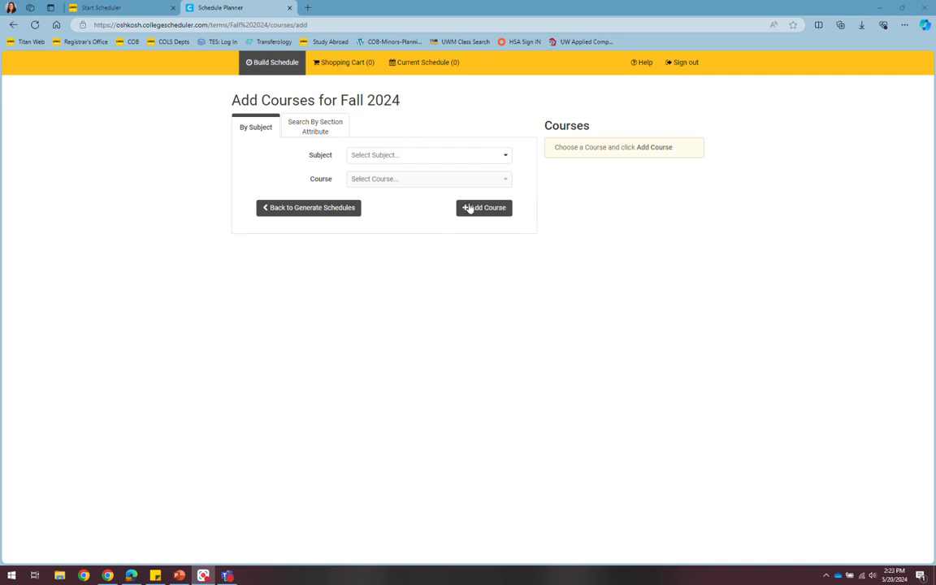
pyautogui.click(425, 156)
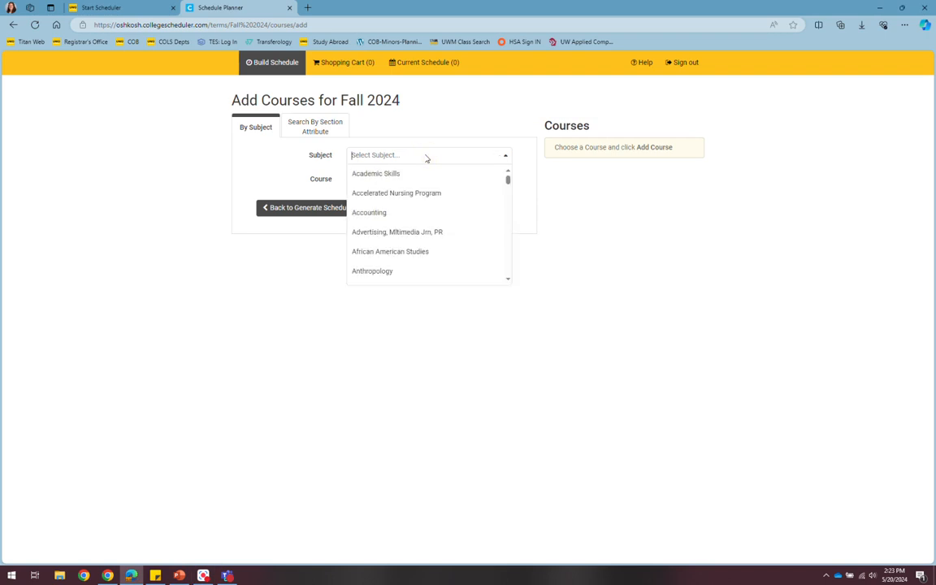
pyautogui.click(382, 271)
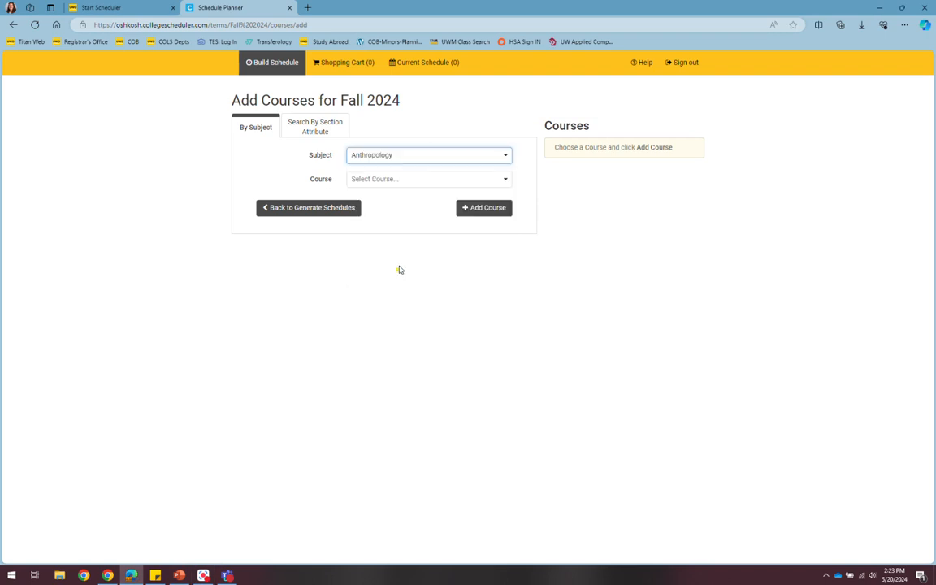
pyautogui.click(406, 179)
pyautogui.click(408, 219)
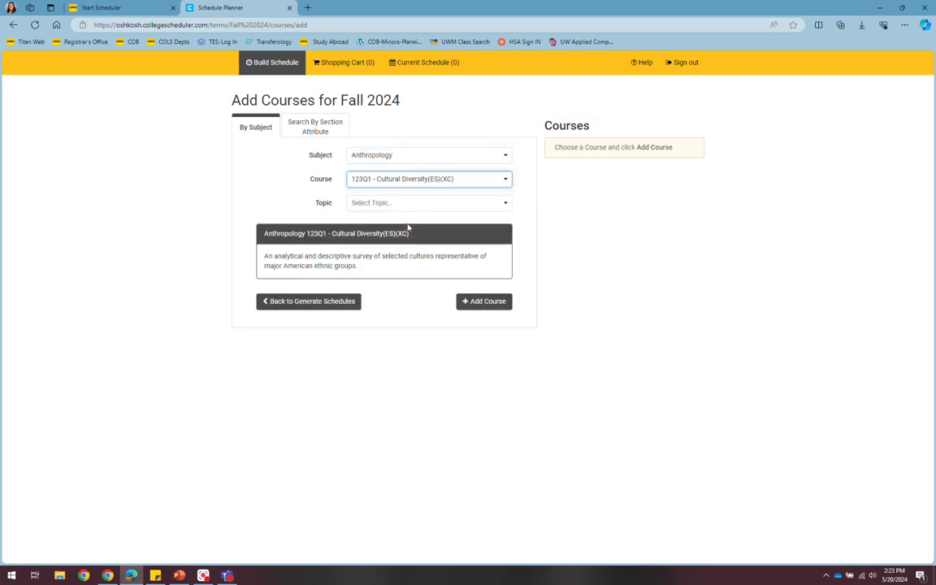
pyautogui.click(376, 202)
pyautogui.click(381, 219)
pyautogui.click(477, 308)
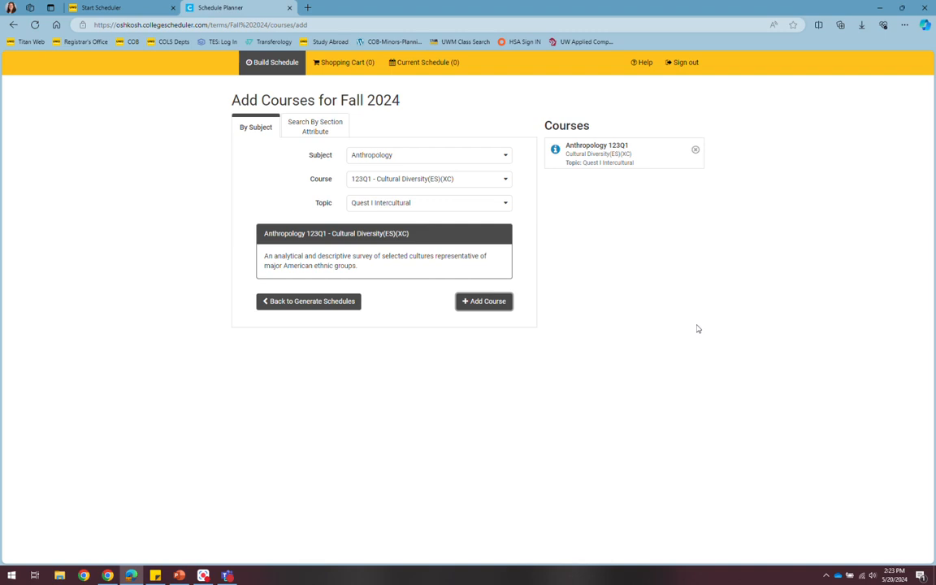
# Add the Writing course 188 - First-Year College Writing with the topic Enroll with or after Quest I
pyautogui.click(431, 156)
pyautogui.scroll(-15, 429, 251)
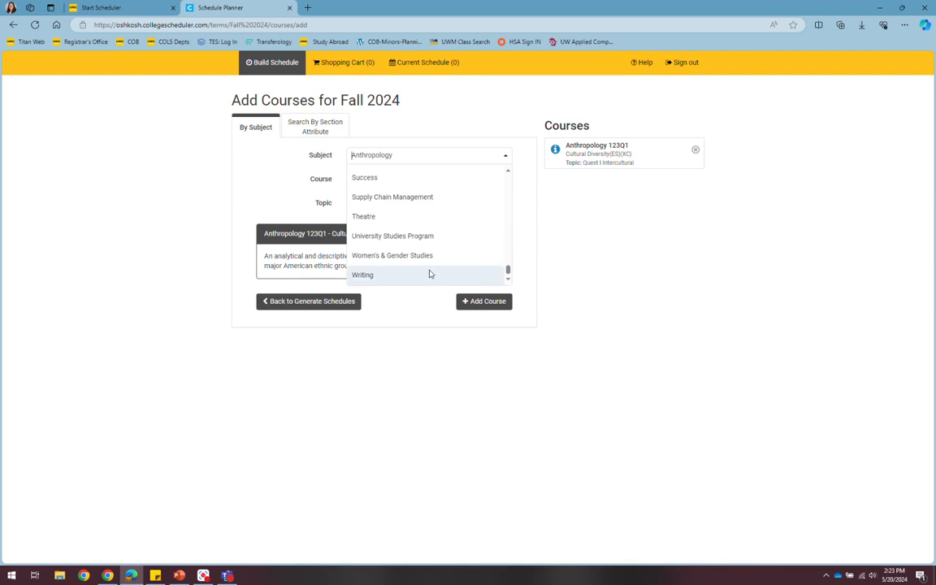
pyautogui.click(429, 275)
pyautogui.click(407, 180)
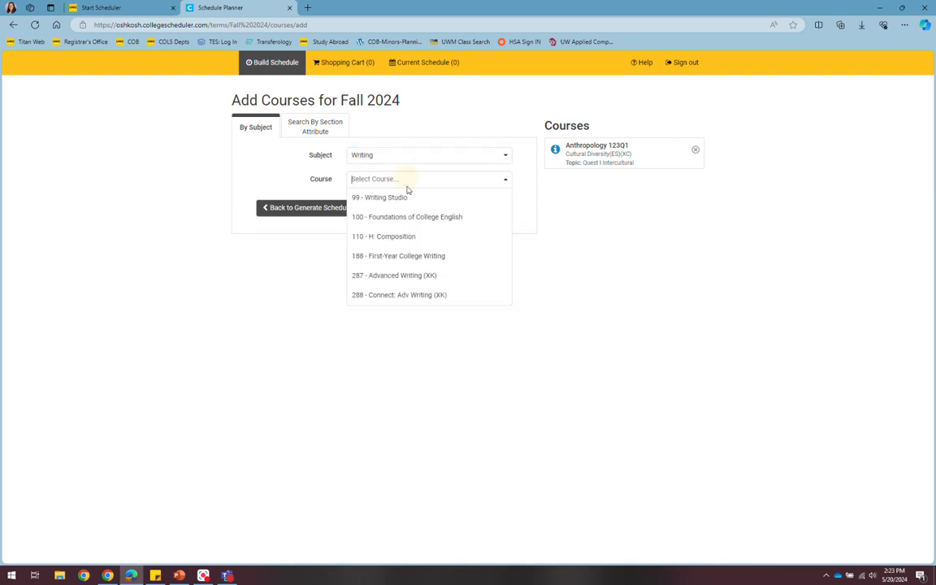
pyautogui.click(397, 255)
pyautogui.click(399, 204)
pyautogui.click(395, 222)
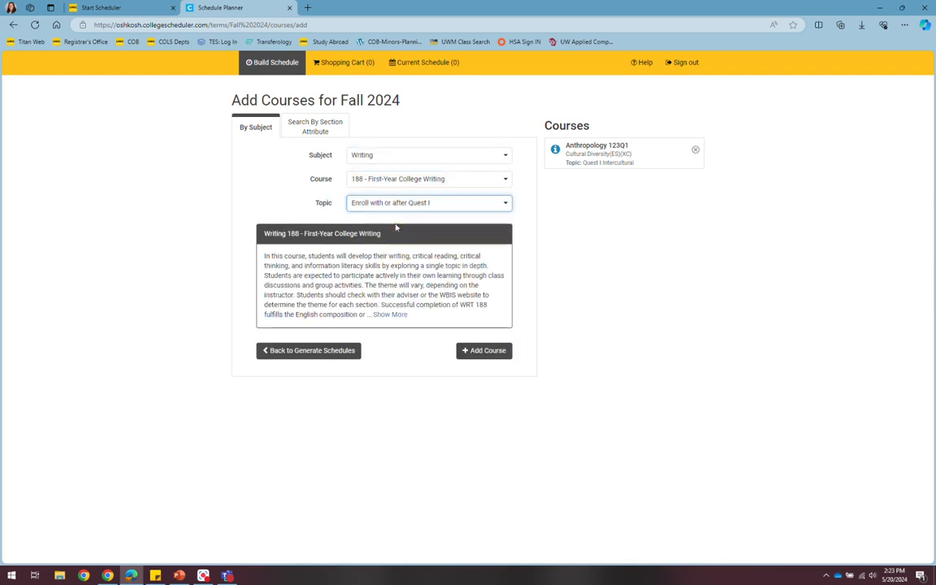
pyautogui.click(485, 351)
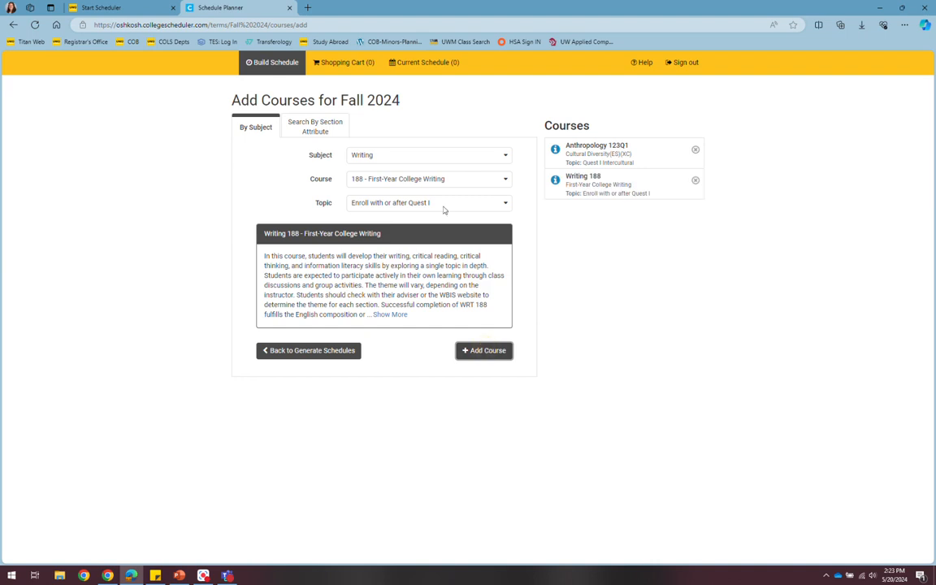
# Add the Mathematics course 104 - College Algebra (XM) to the course list
pyautogui.click(413, 156)
pyautogui.scroll(10, 424, 216)
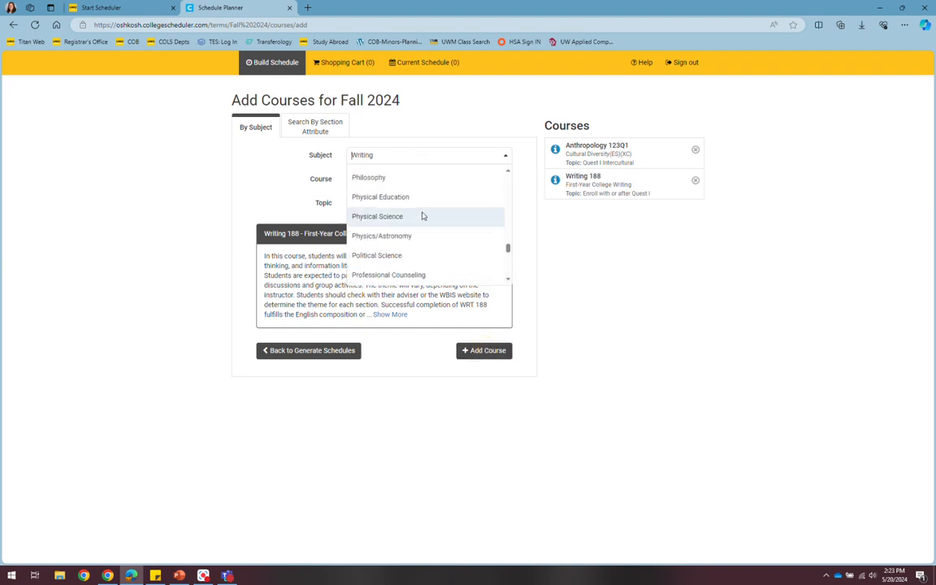
pyautogui.scroll(-1, 414, 257)
pyautogui.click(414, 256)
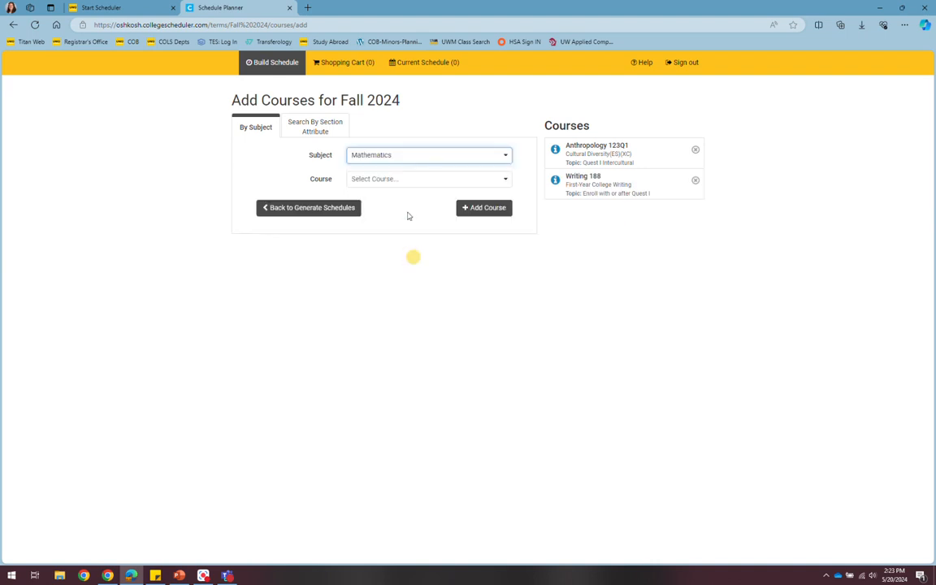
pyautogui.click(396, 180)
pyautogui.click(392, 276)
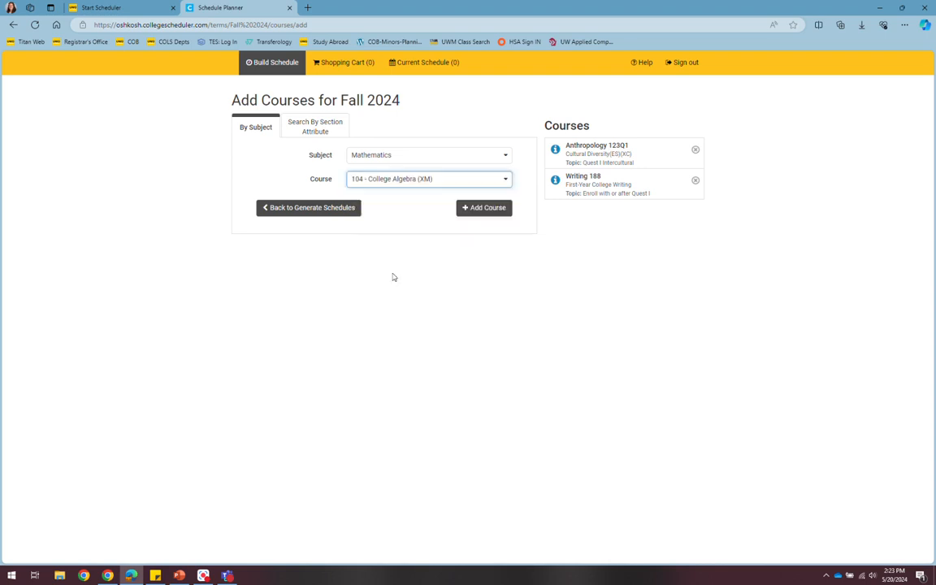
pyautogui.click(486, 328)
# Add the Economics course 202 - Microeconomics Princ (XS) to the course list
pyautogui.click(418, 157)
pyautogui.scroll(10, 413, 206)
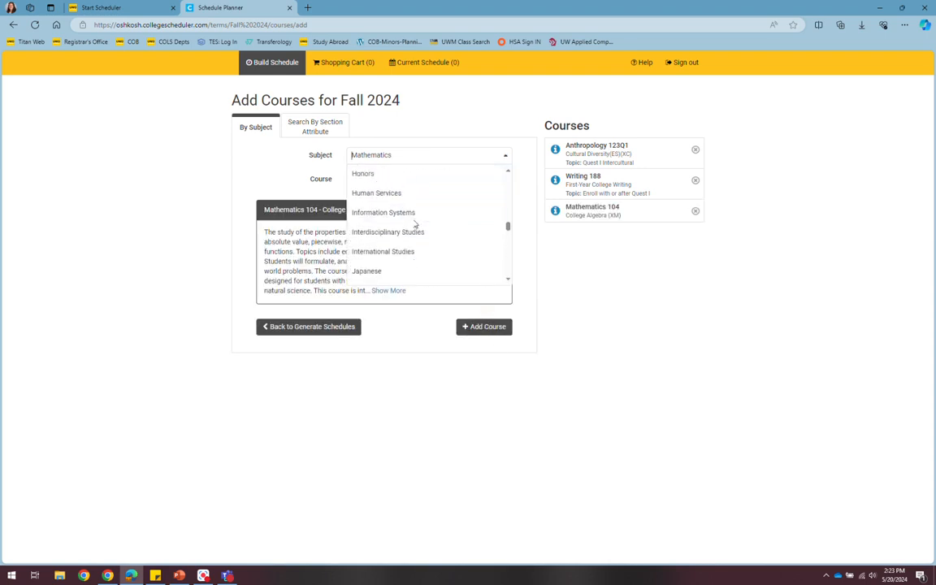
pyautogui.scroll(3, 417, 204)
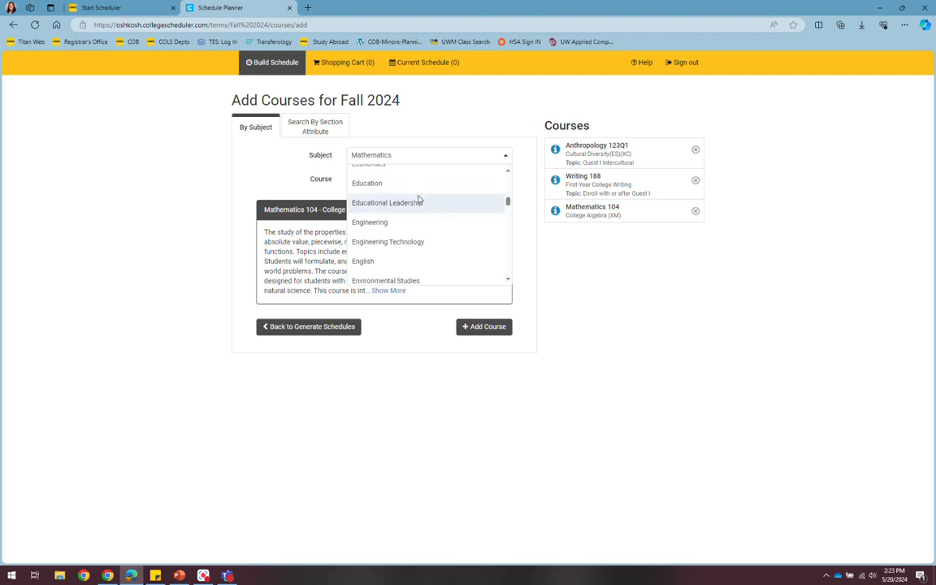
pyautogui.scroll(2, 410, 182)
pyautogui.click(406, 214)
pyautogui.click(395, 180)
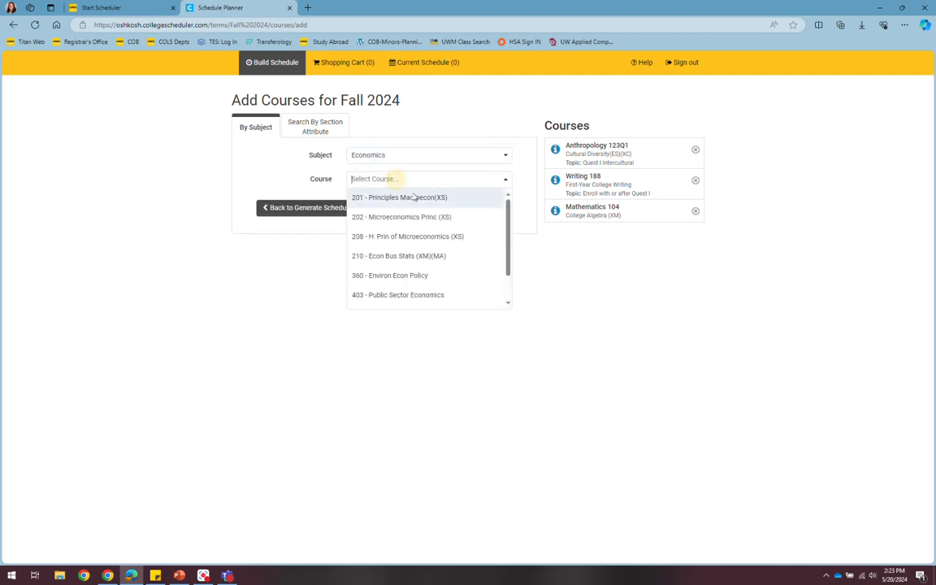
pyautogui.click(414, 219)
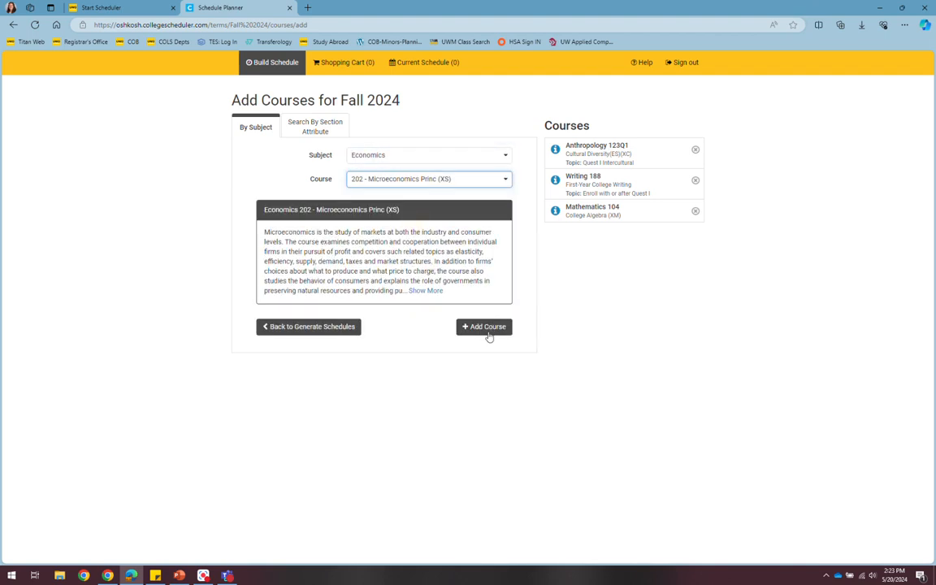
pyautogui.click(486, 329)
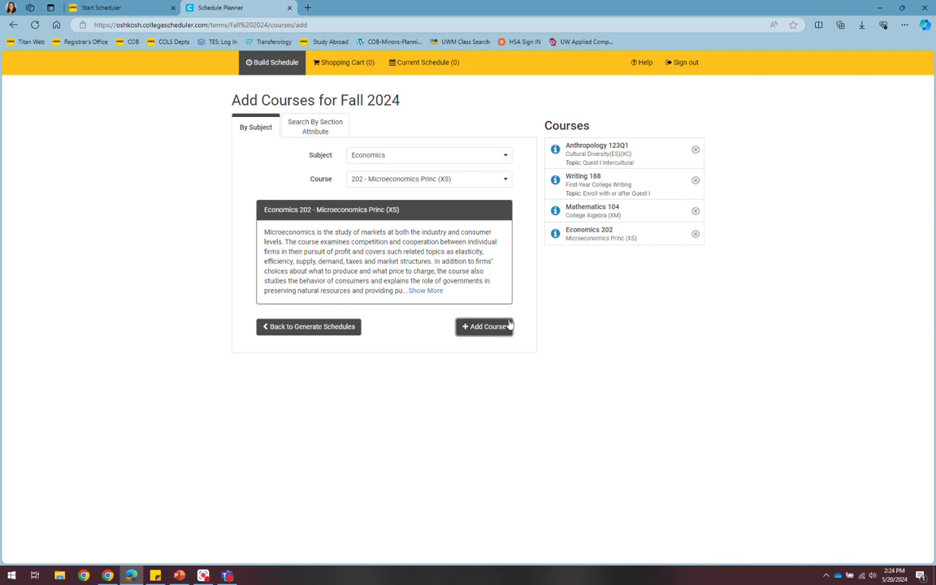
# Add the Nursing course 215 - Health Practices (ES)(XC) to the course list
pyautogui.click(426, 157)
pyautogui.scroll(-3, 423, 226)
pyautogui.scroll(-5, 423, 226)
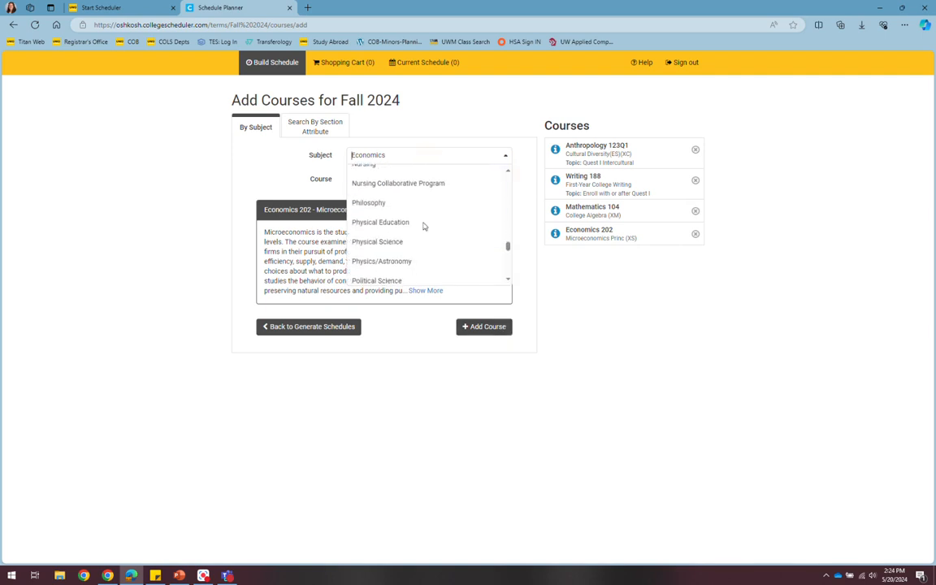
pyautogui.scroll(2, 402, 207)
pyautogui.click(399, 212)
pyautogui.click(405, 179)
pyautogui.scroll(-3, 401, 271)
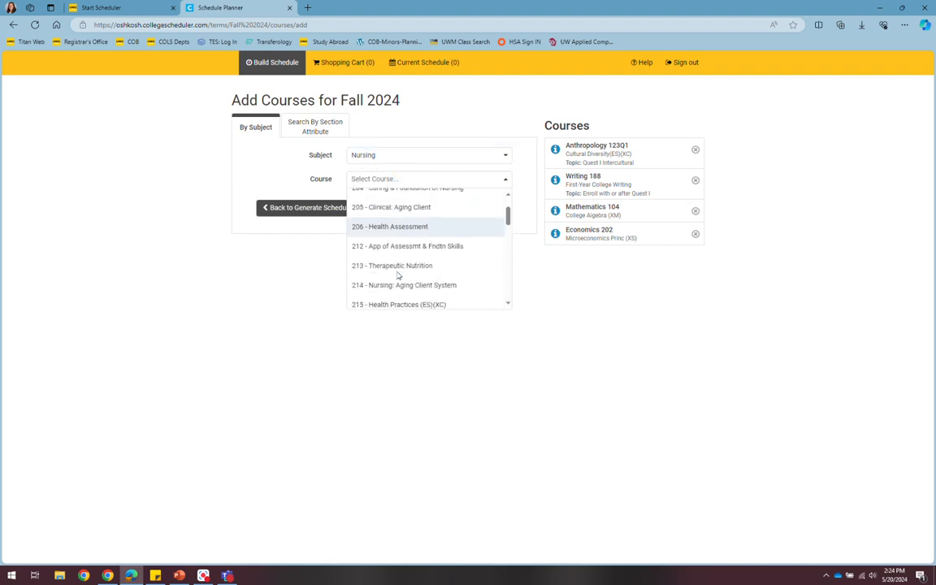
pyautogui.click(396, 256)
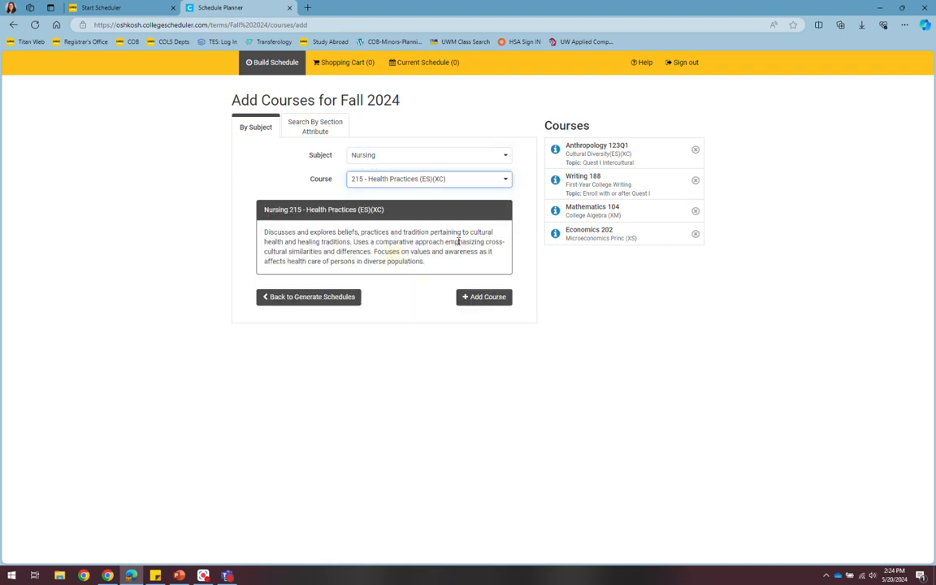
pyautogui.click(486, 297)
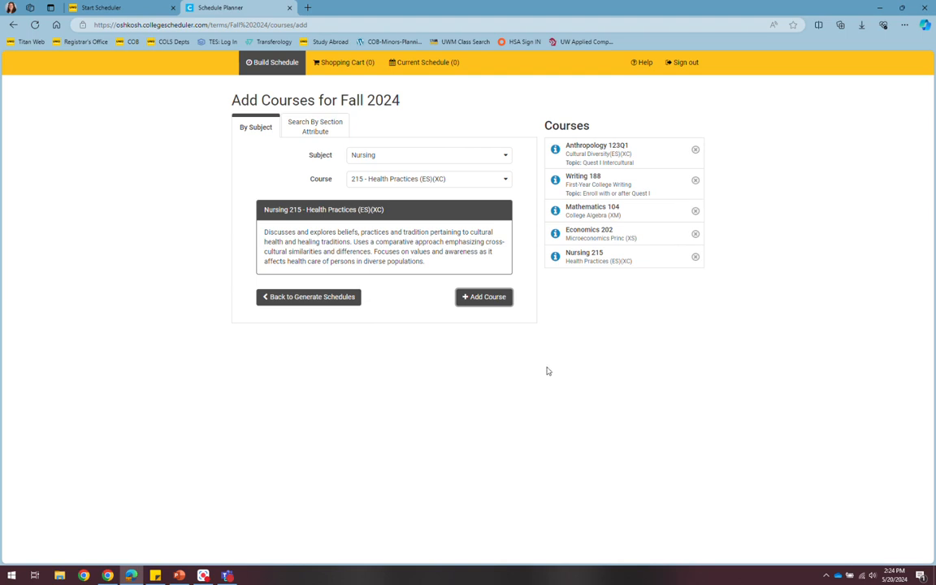
# Return to the schedule overview and start a new break named "practice"
pyautogui.click(300, 297)
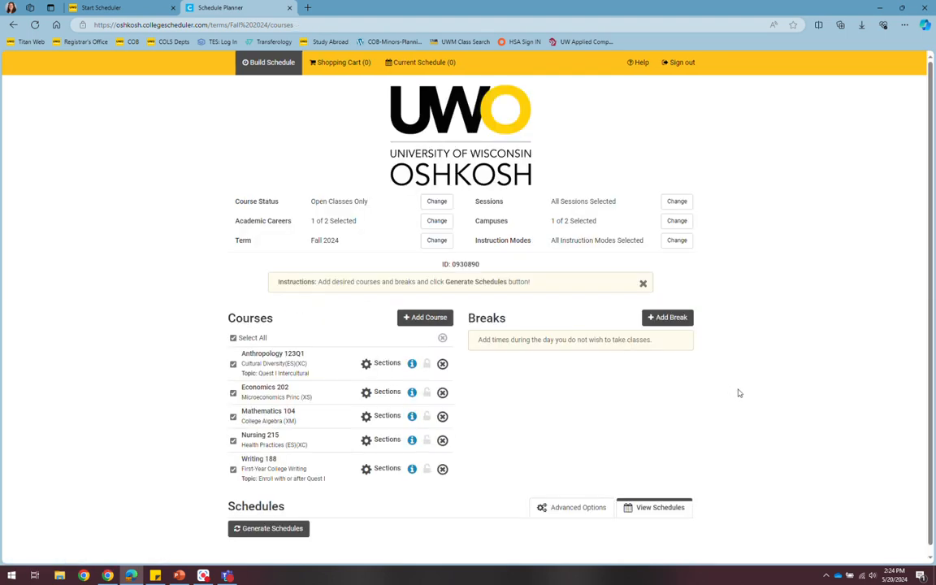
pyautogui.scroll(-1, 796, 391)
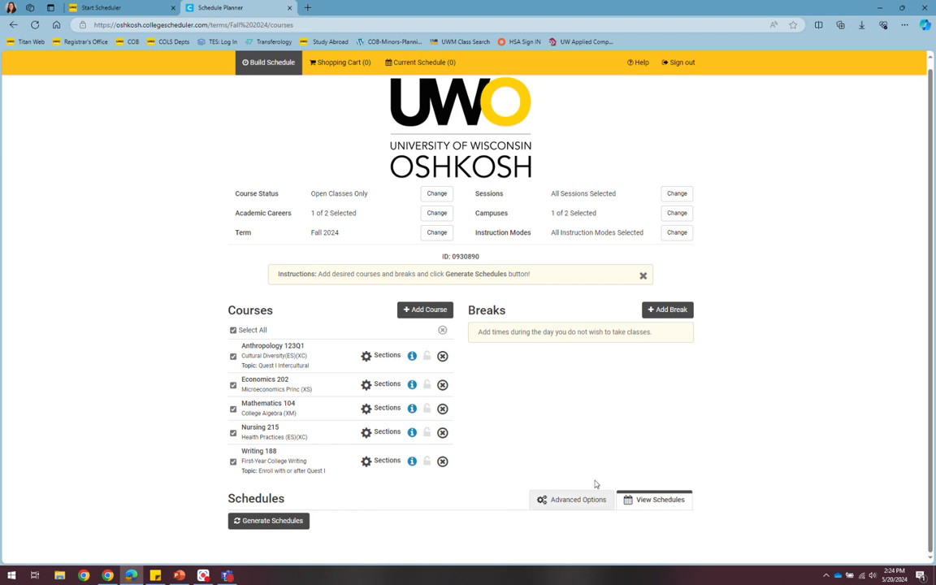
pyautogui.click(681, 310)
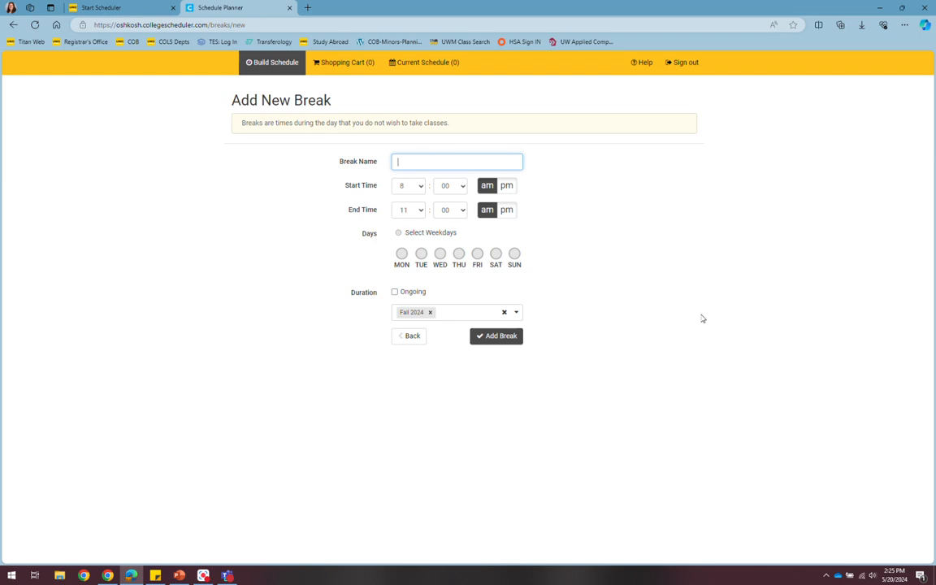
pyautogui.write('pr')
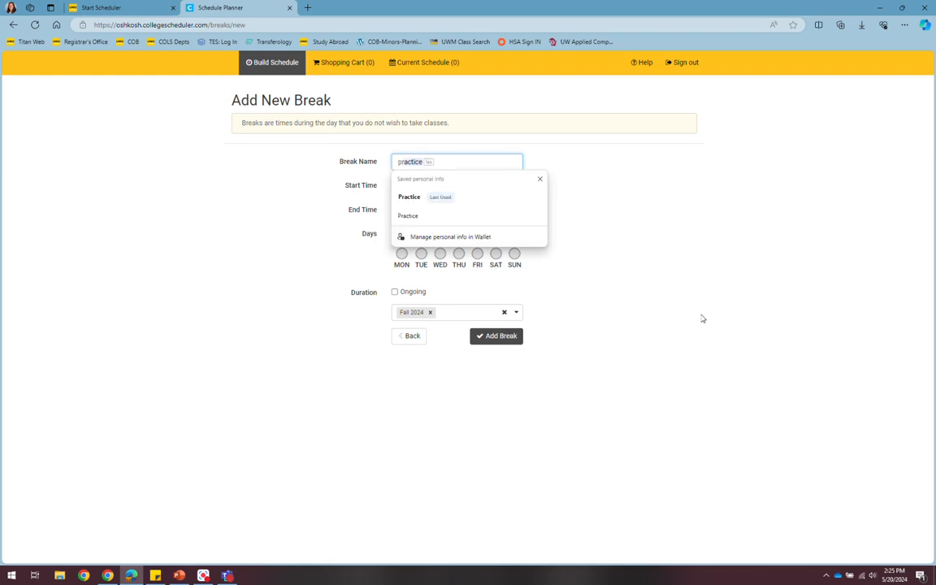
pyautogui.write('active')
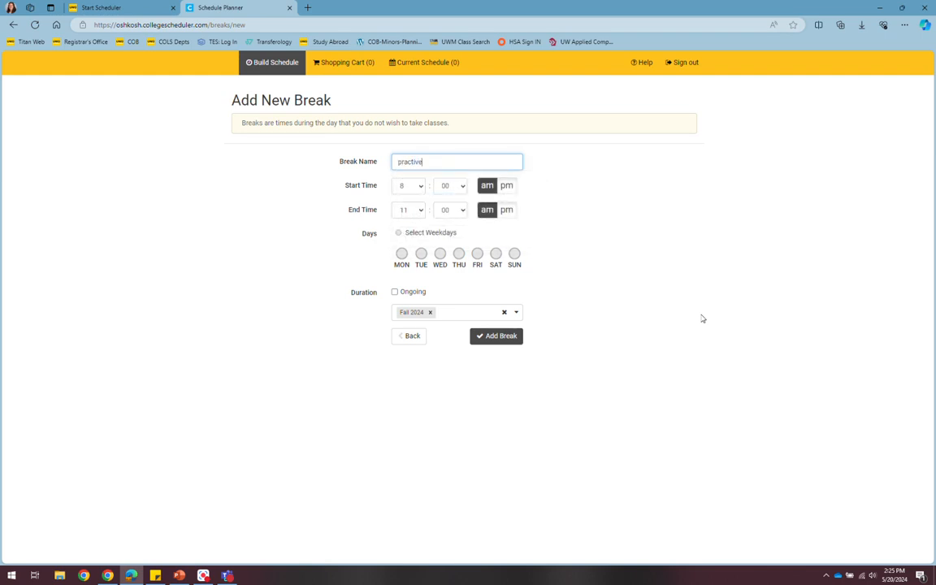
pyautogui.press('BackSpace')
pyautogui.press('BackSpace')
pyautogui.write('ce')
pyautogui.click(621, 306)
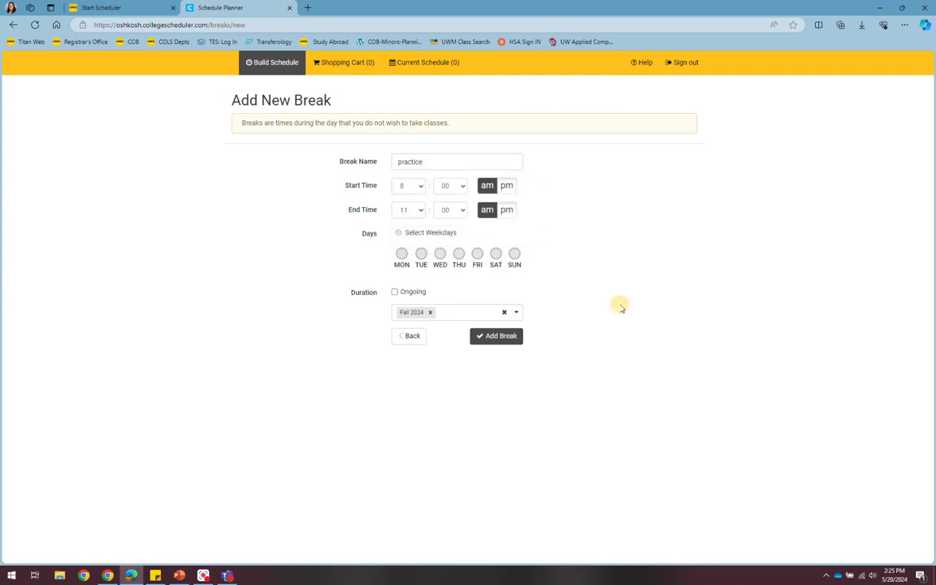
# Set the practice break to 3:00 pm through 11:00 pm on all weekdays and add it to the Fall 2024 schedule
pyautogui.click(415, 185)
pyautogui.click(409, 216)
pyautogui.click(507, 186)
pyautogui.click(506, 210)
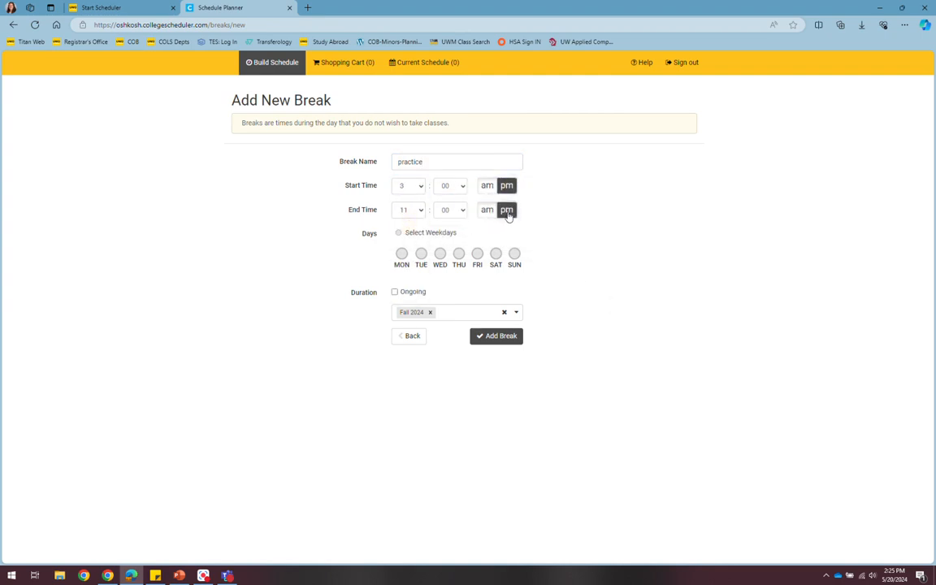
pyautogui.click(445, 234)
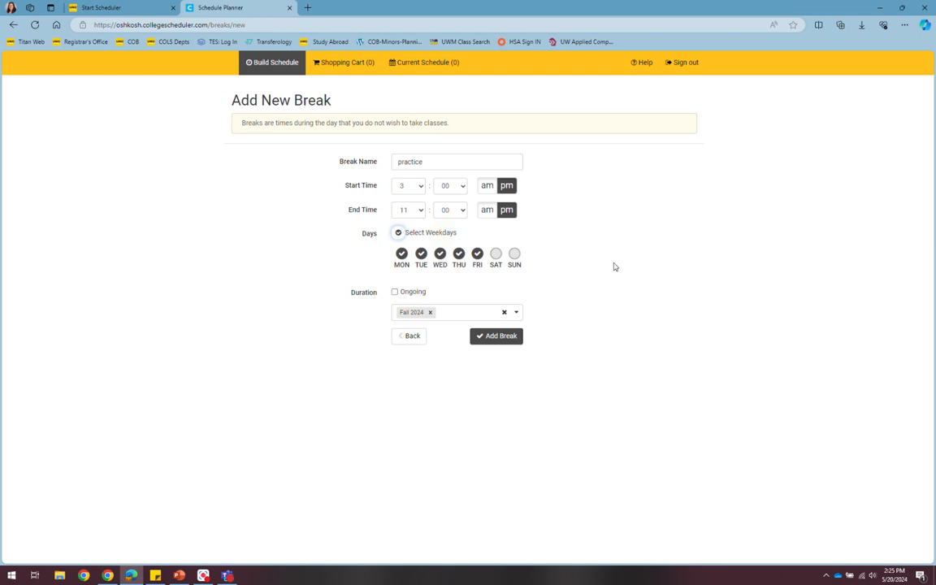
pyautogui.click(505, 338)
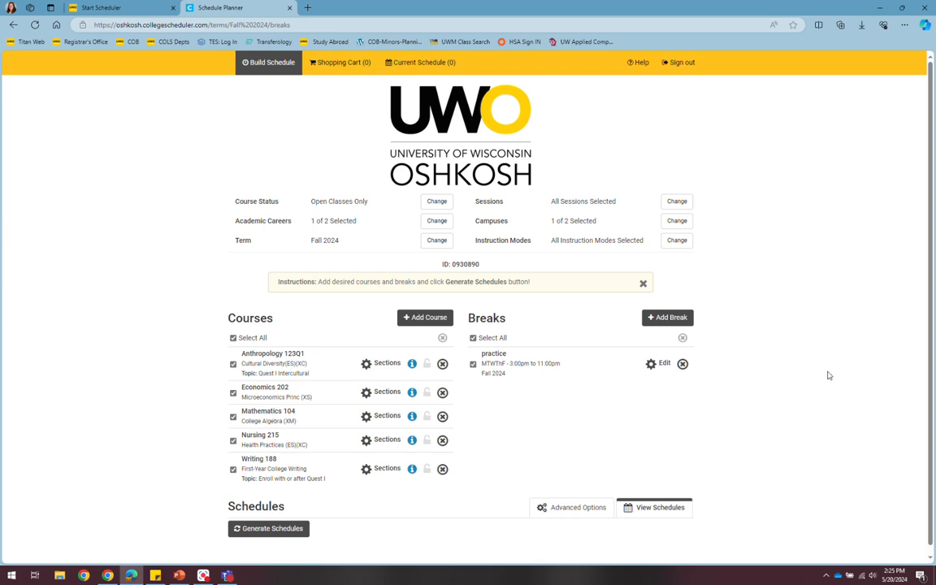
pyautogui.scroll(-1, 488, 387)
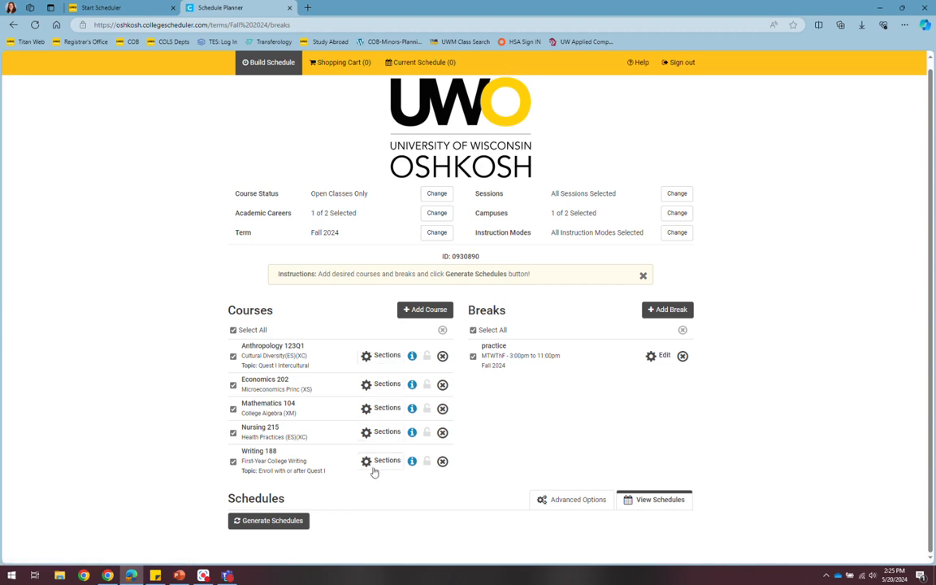
# Exclude the fully online section 095C from the Economics 202 sections and save the selection
pyautogui.click(381, 387)
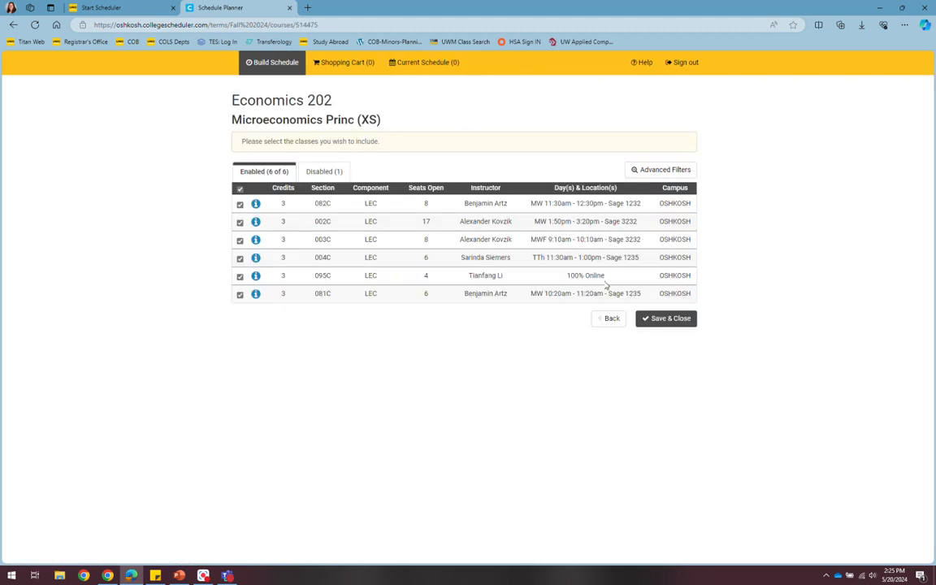
pyautogui.click(239, 276)
pyautogui.click(656, 318)
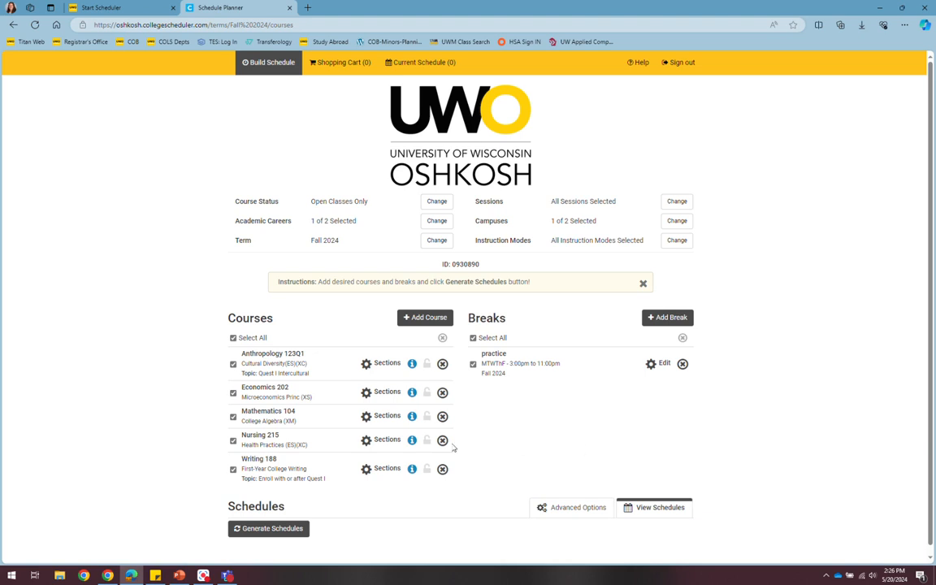
# Exclude the fully online sections 091C and 093C from the Mathematics 104 sections and save the selection
pyautogui.click(387, 416)
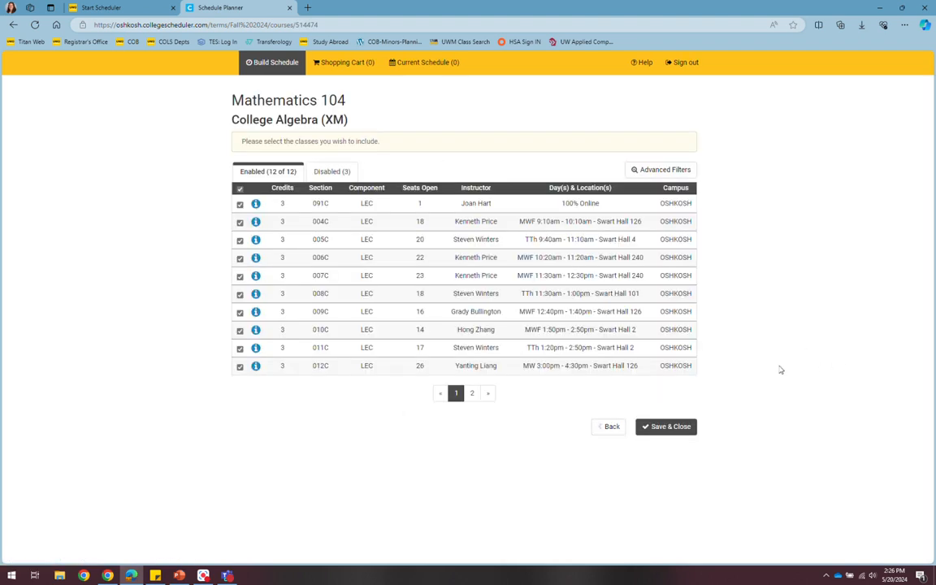
pyautogui.click(240, 204)
pyautogui.click(471, 397)
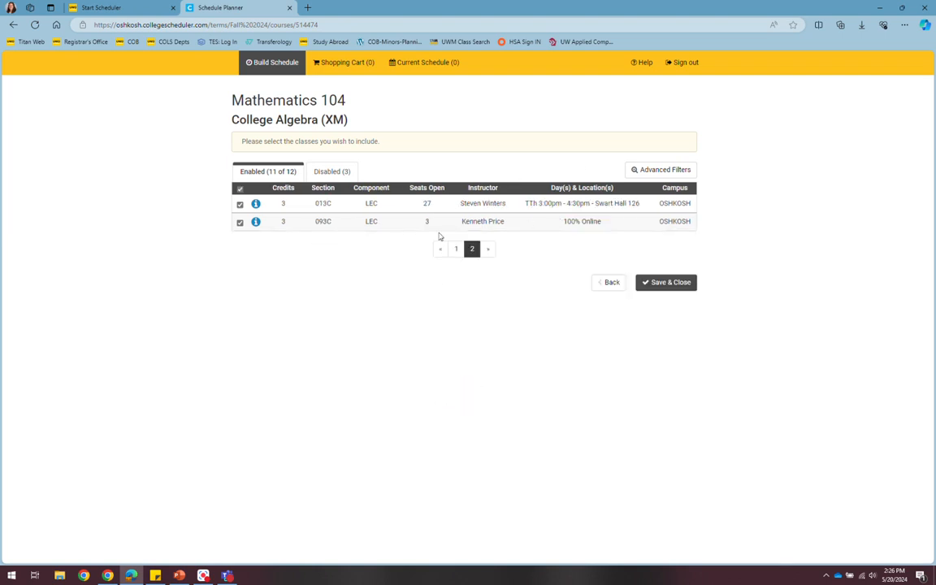
pyautogui.click(240, 223)
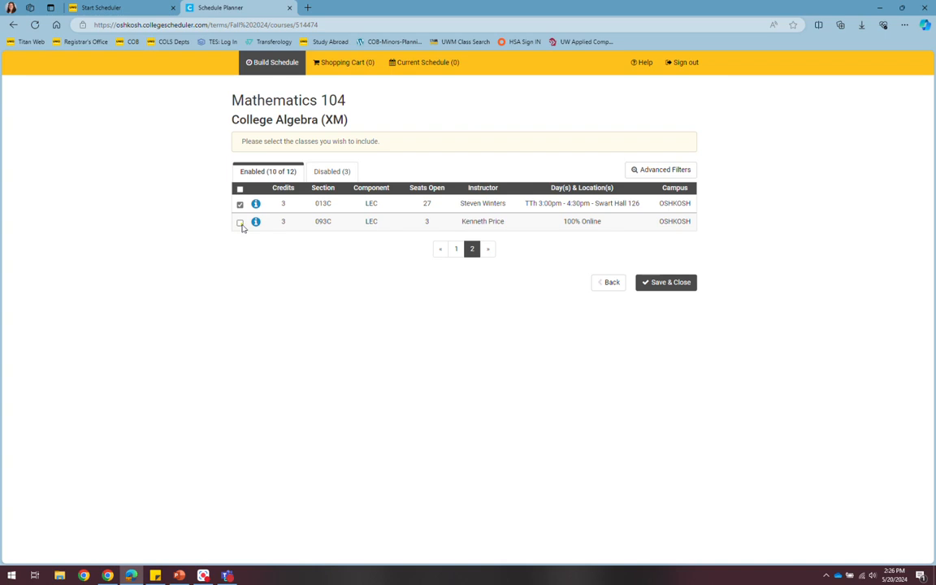
pyautogui.click(664, 283)
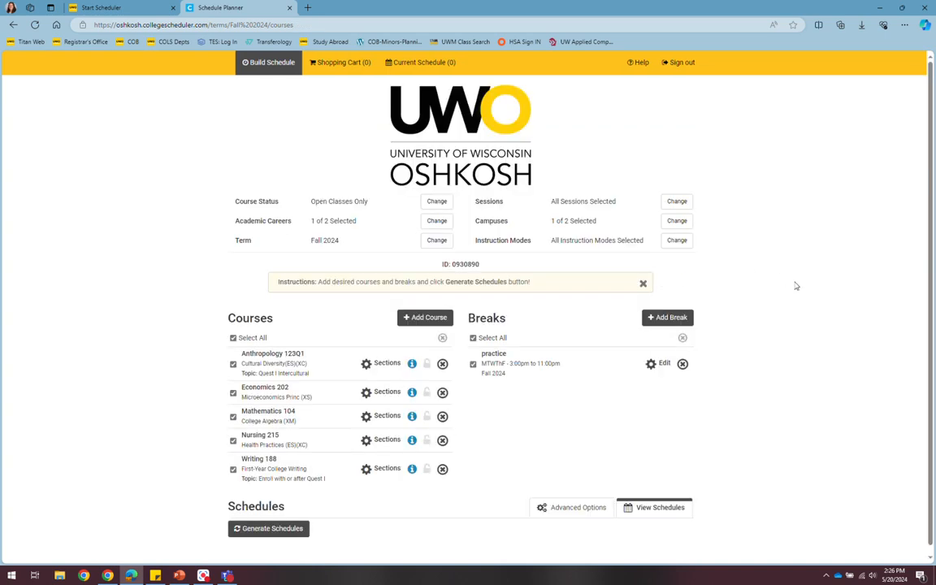
# Exclude sections 001C, 002C and 093C of Nursing 215, leaving only 094C included, and save the selection
pyautogui.click(379, 440)
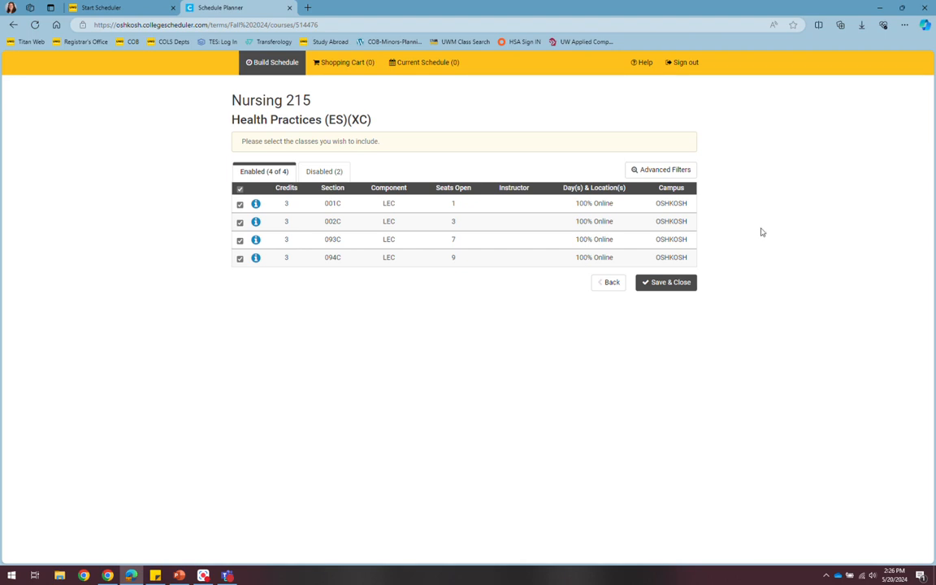
pyautogui.click(240, 204)
pyautogui.click(239, 222)
pyautogui.click(240, 239)
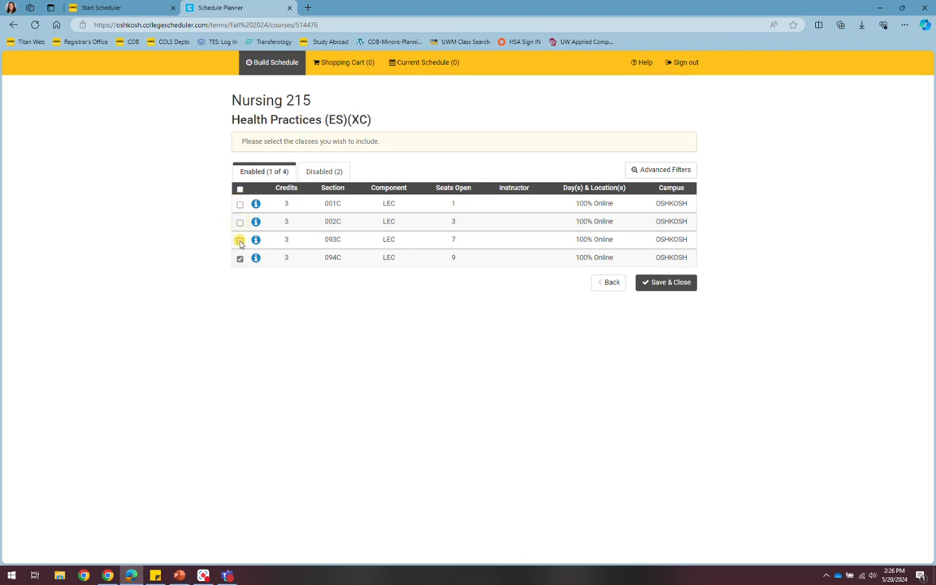
pyautogui.click(677, 283)
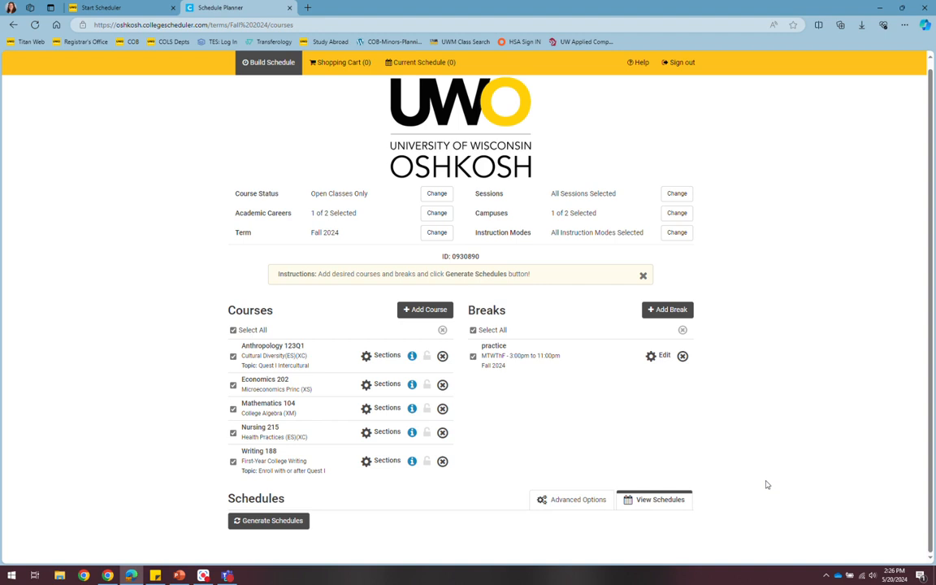
# Generate the possible schedules and open the first one to review its class list and weekly calendar
pyautogui.click(285, 524)
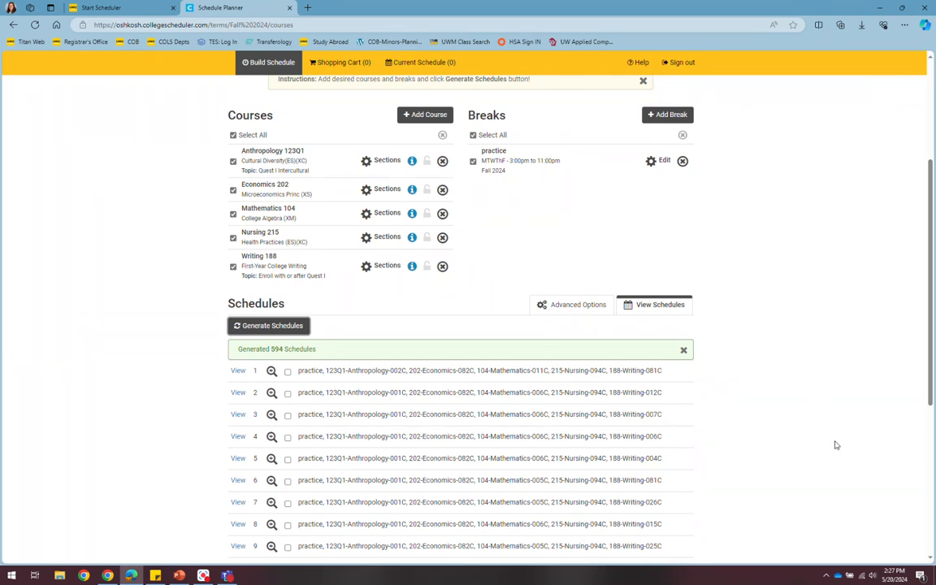
pyautogui.click(239, 373)
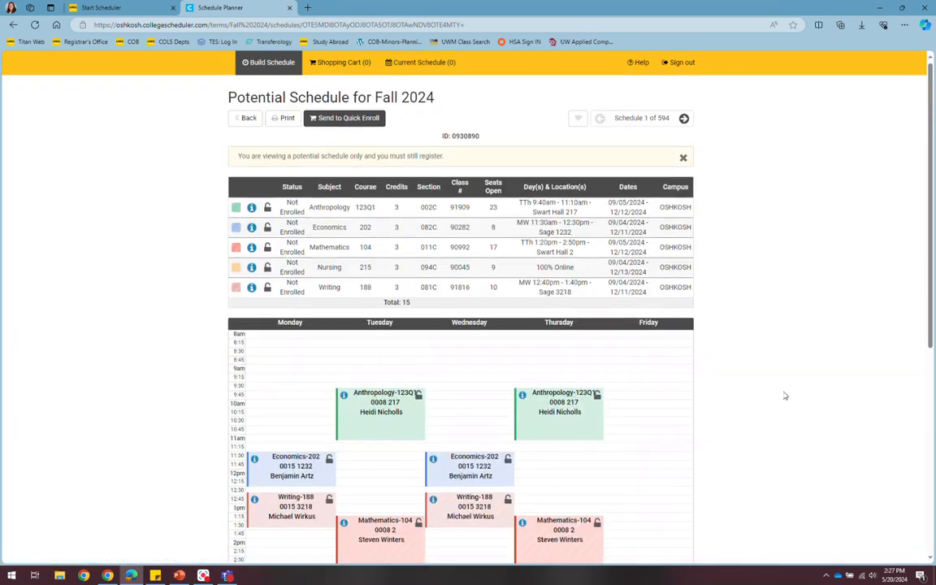
pyautogui.scroll(-2, 785, 394)
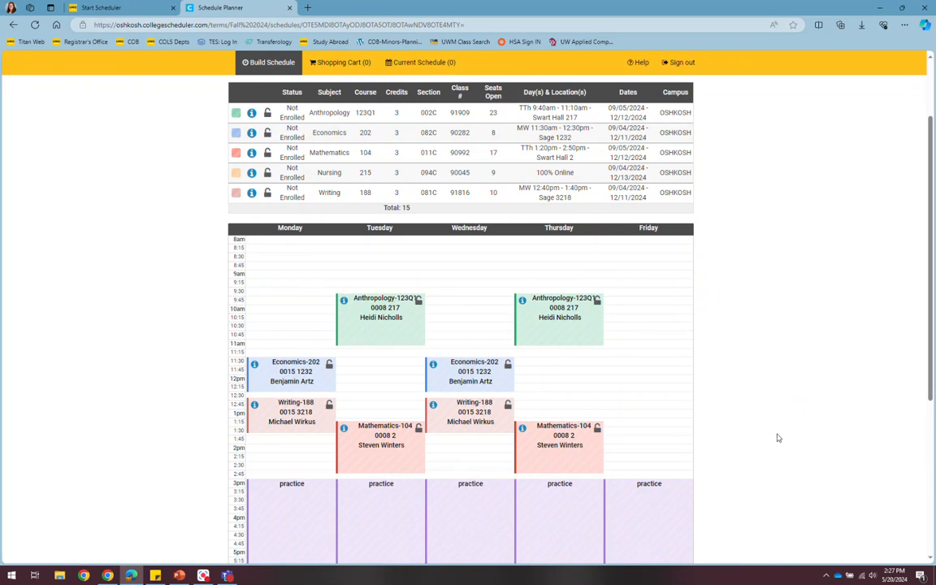
pyautogui.scroll(2, 777, 438)
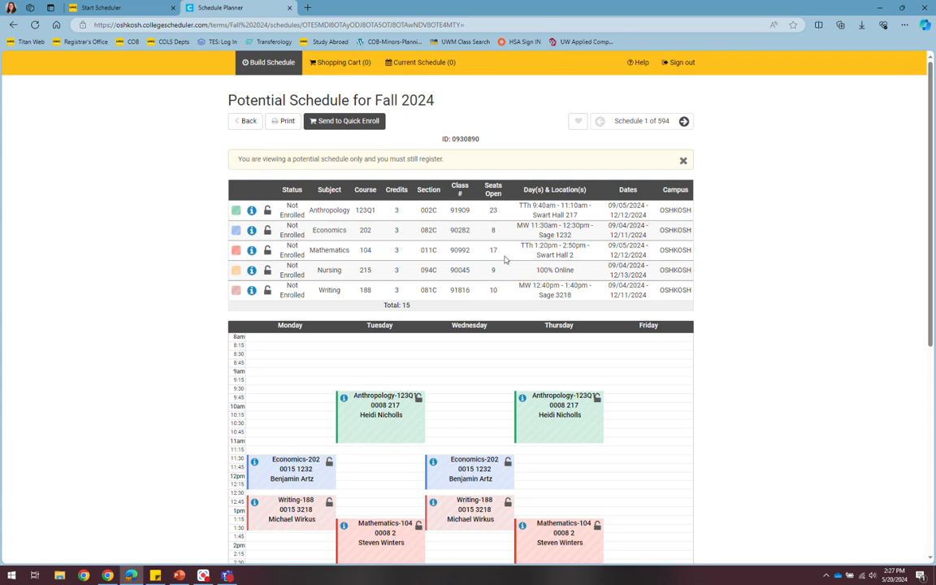
pyautogui.scroll(-2, 731, 325)
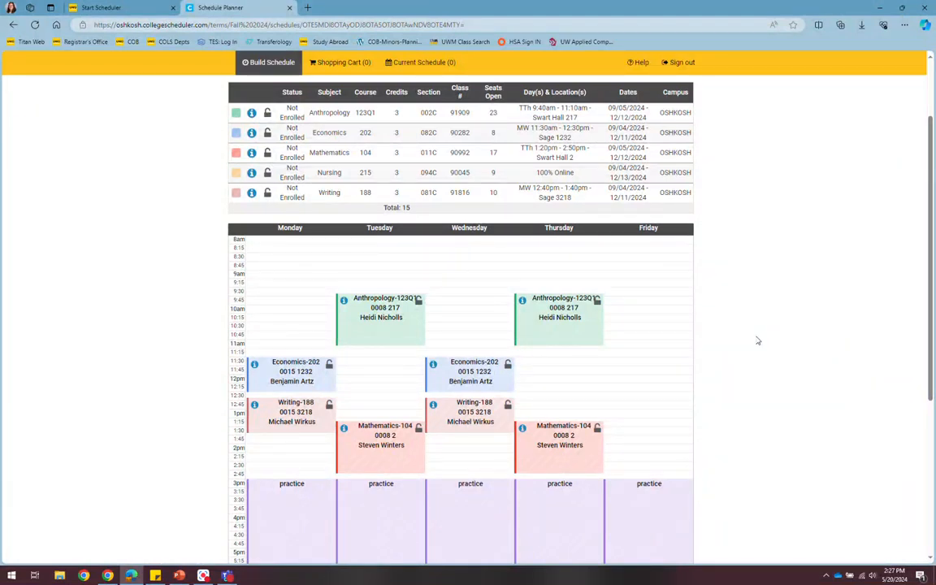
pyautogui.scroll(1, 758, 340)
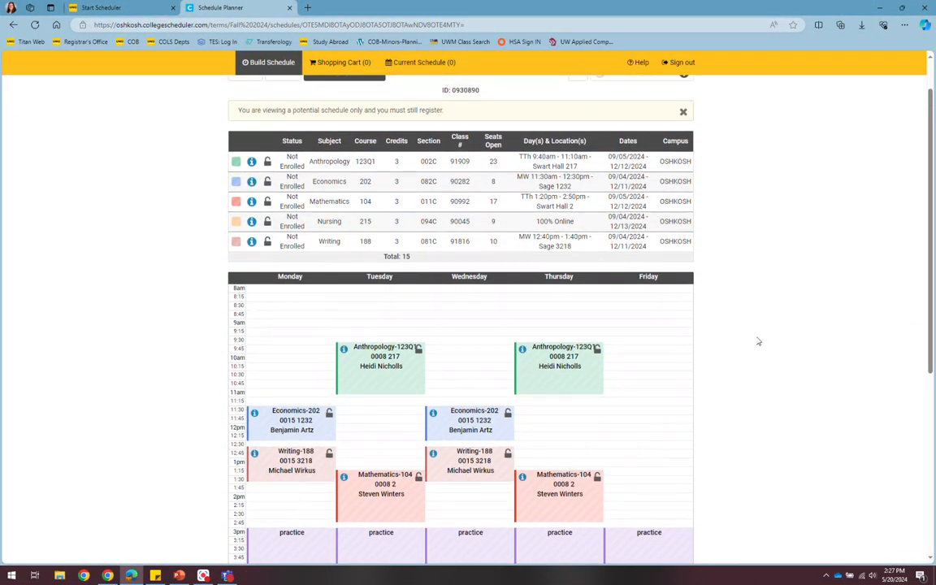
pyautogui.scroll(1, 757, 341)
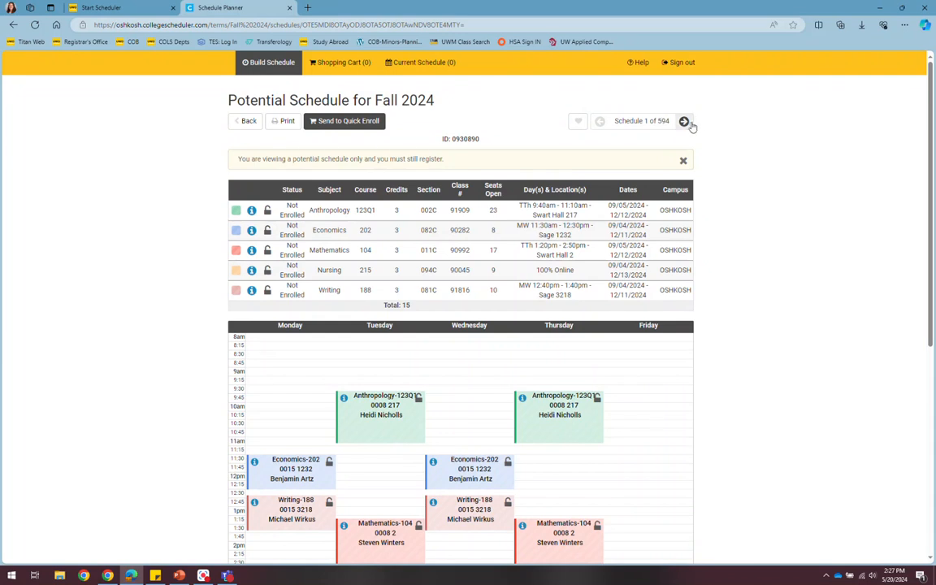
# Step forward through the potential schedules up to the seventh, examining the class times in the weekly calendars
pyautogui.click(685, 121)
pyautogui.click(685, 121)
pyautogui.scroll(-1, 783, 319)
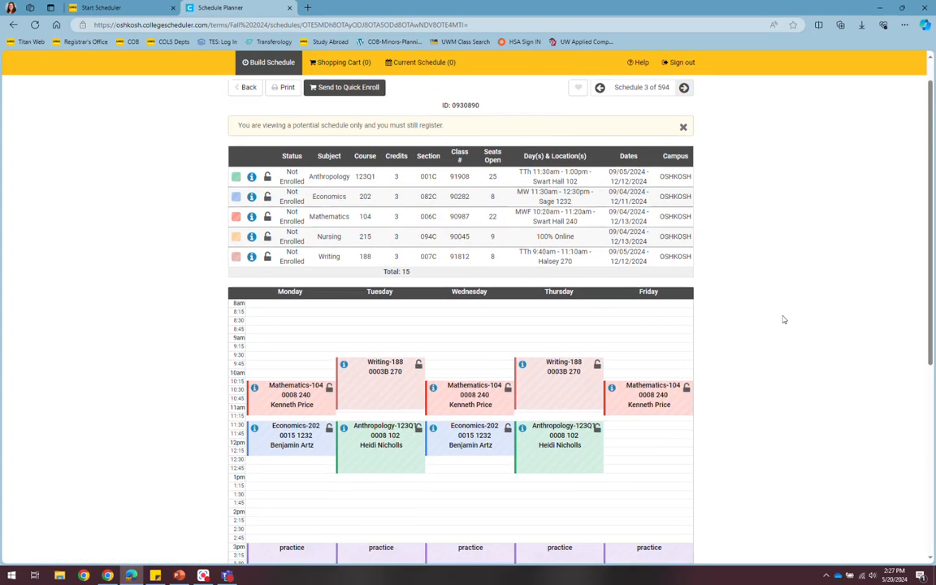
pyautogui.scroll(-2, 783, 319)
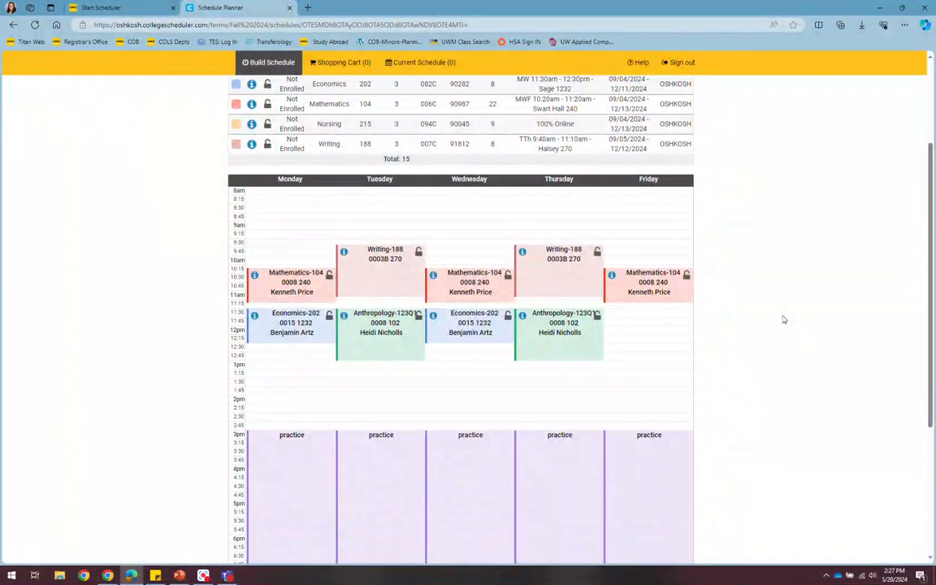
pyautogui.press('Right')
pyautogui.press('Right')
pyautogui.press('Right')
pyautogui.press('Right')
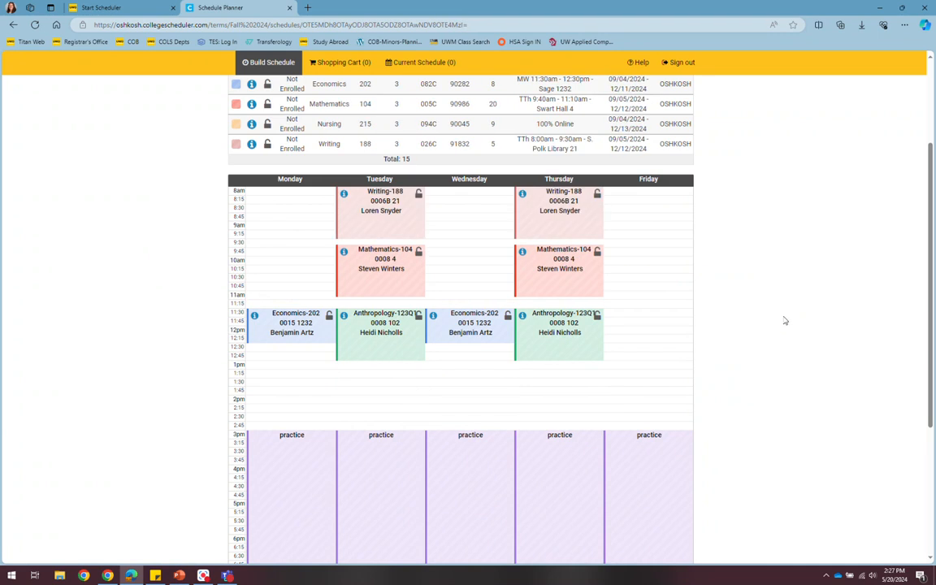
pyautogui.scroll(3, 813, 349)
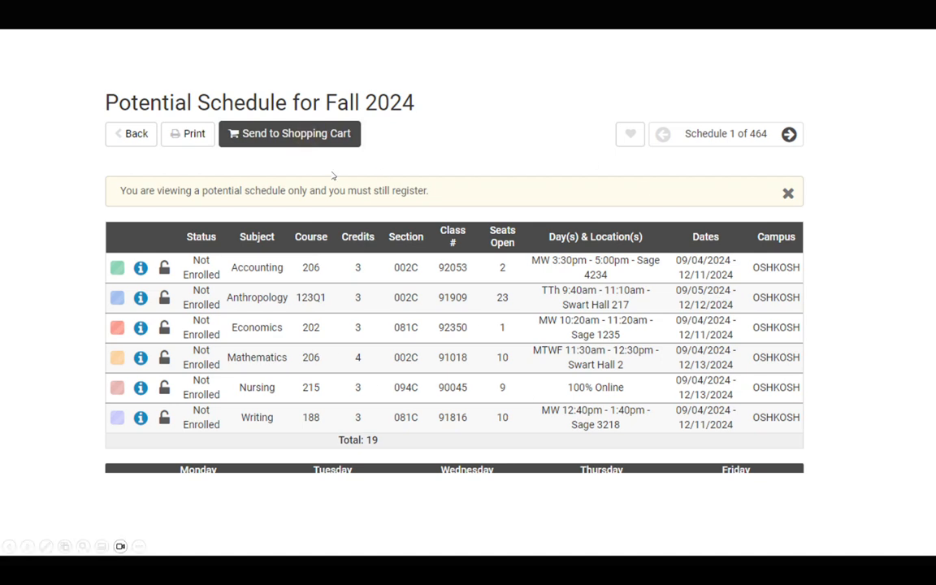
pyautogui.click(334, 135)
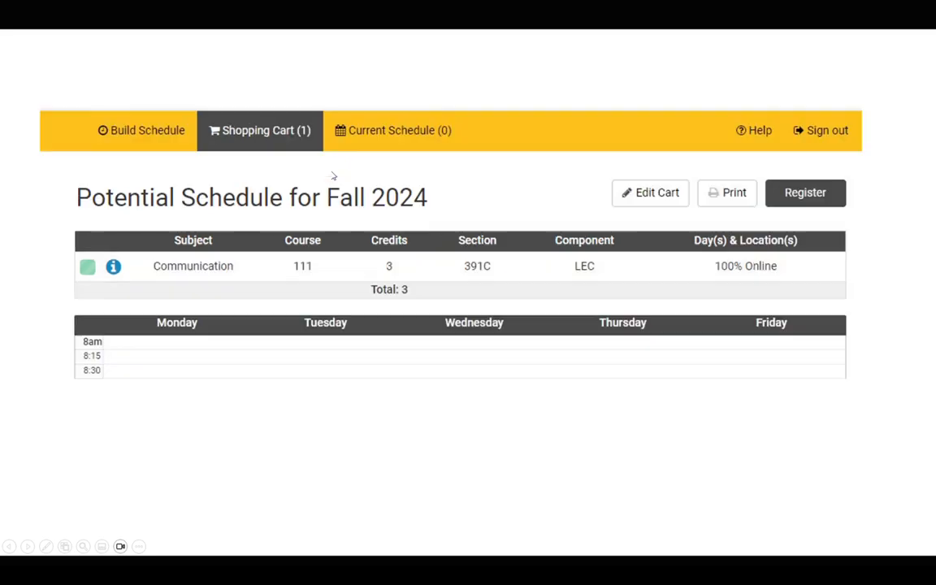